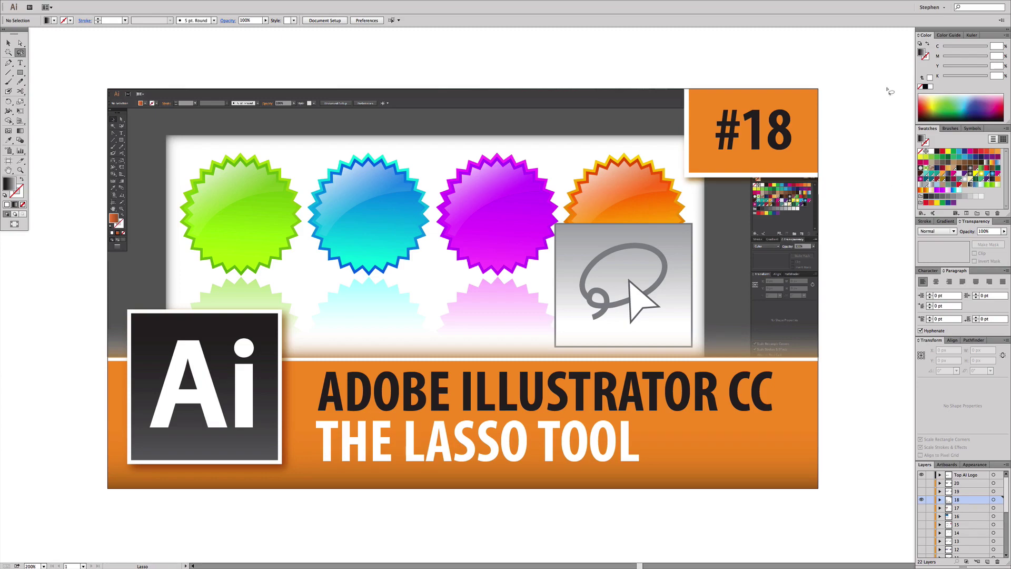
Pan the canvas to bring the four starburst badges into view
mouse_move(808, 137)
left_mouse_down()
mouse_move(814, 526)
mouse_move(839, 456)
mouse_move(833, 428)
left_mouse_up()
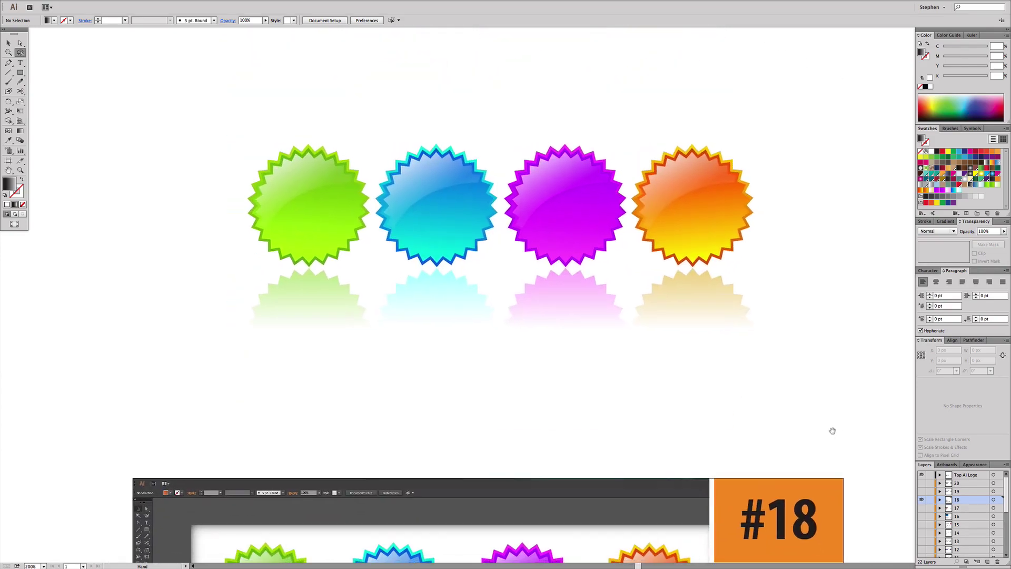
left_click(20, 44)
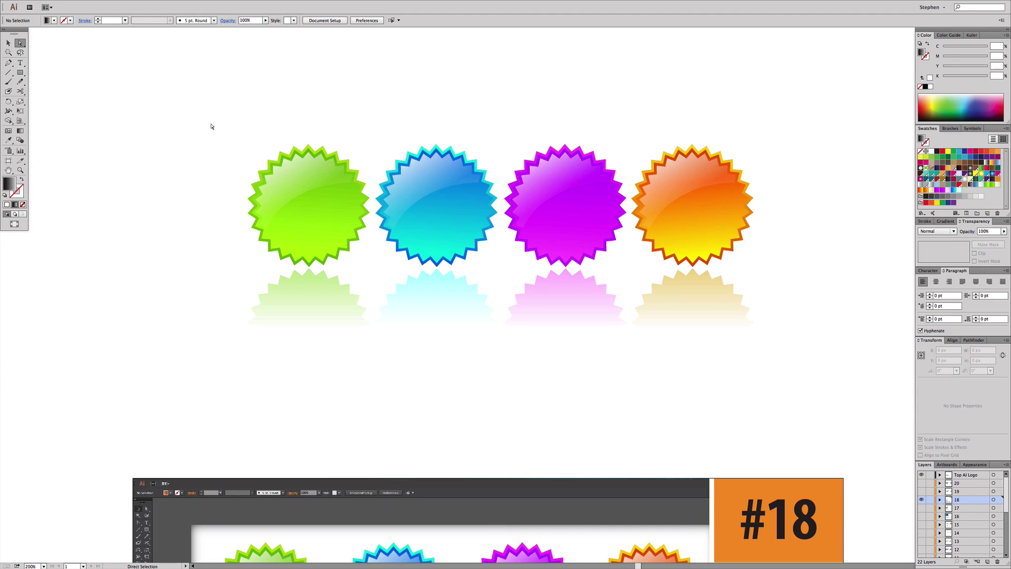
left_click_drag(219, 124, 271, 162)
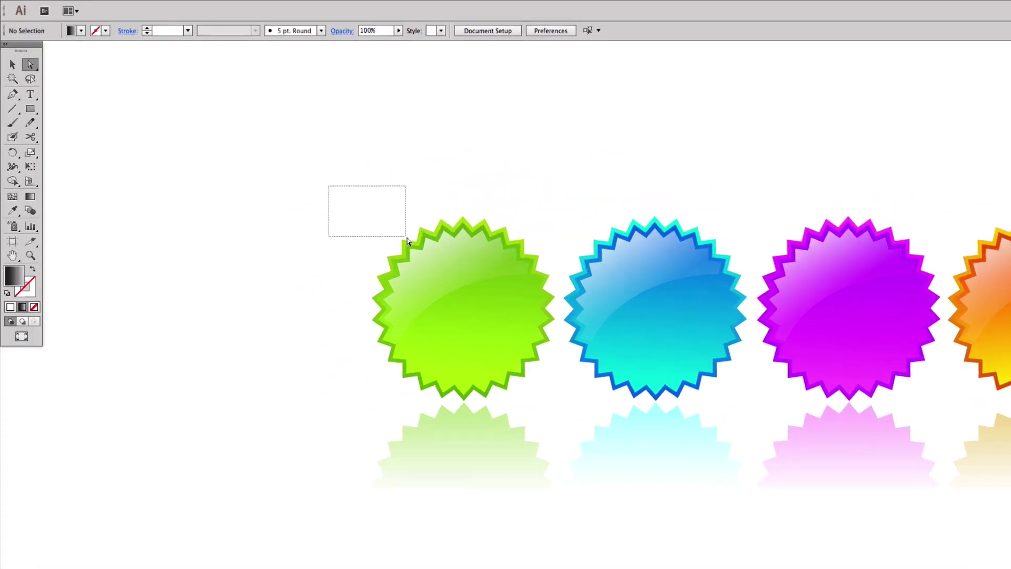
left_click_drag(407, 240, 371, 271)
left_click(375, 205)
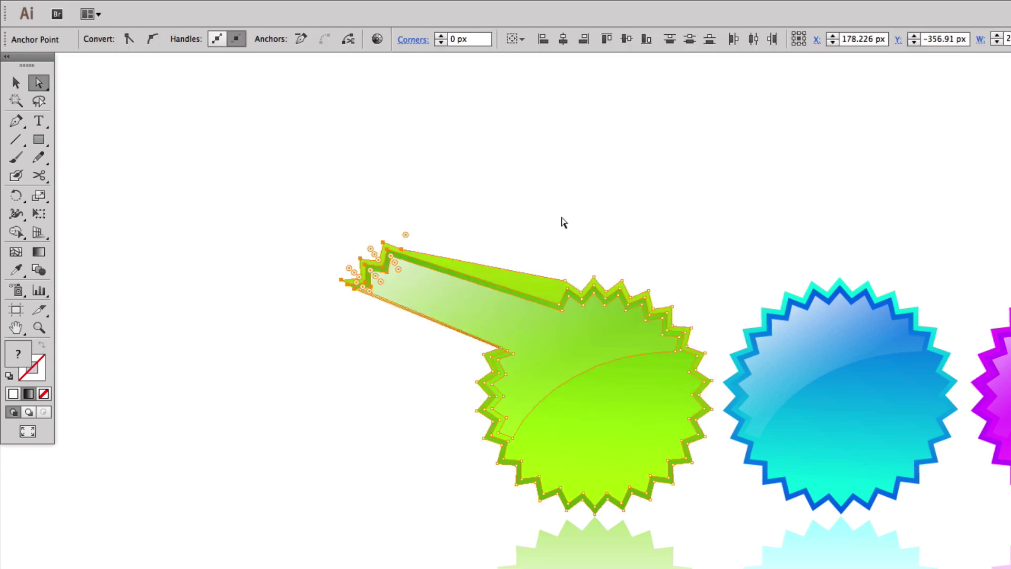
key("ctrl+z")
left_click(603, 218)
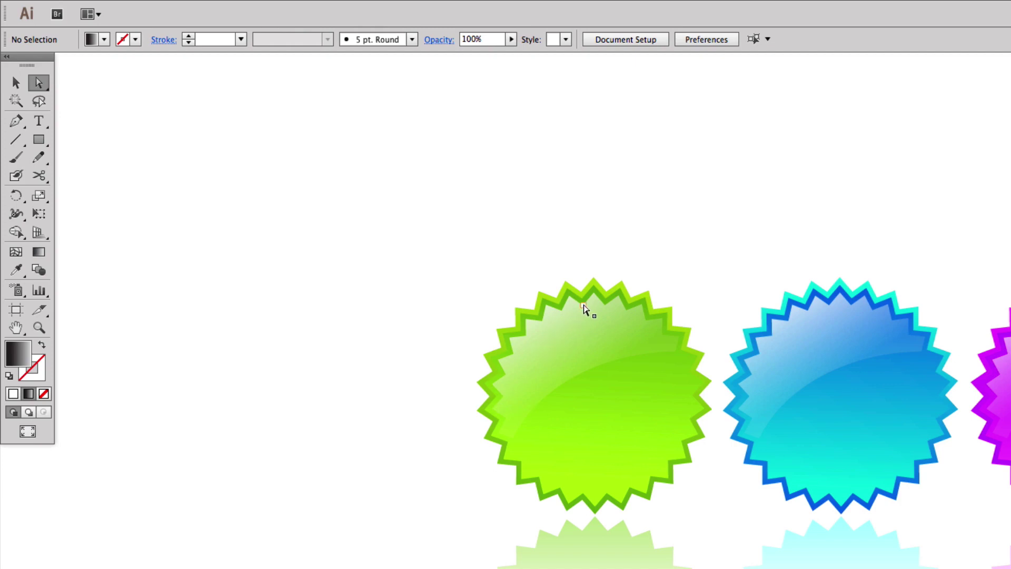
left_click_drag(584, 309, 641, 191)
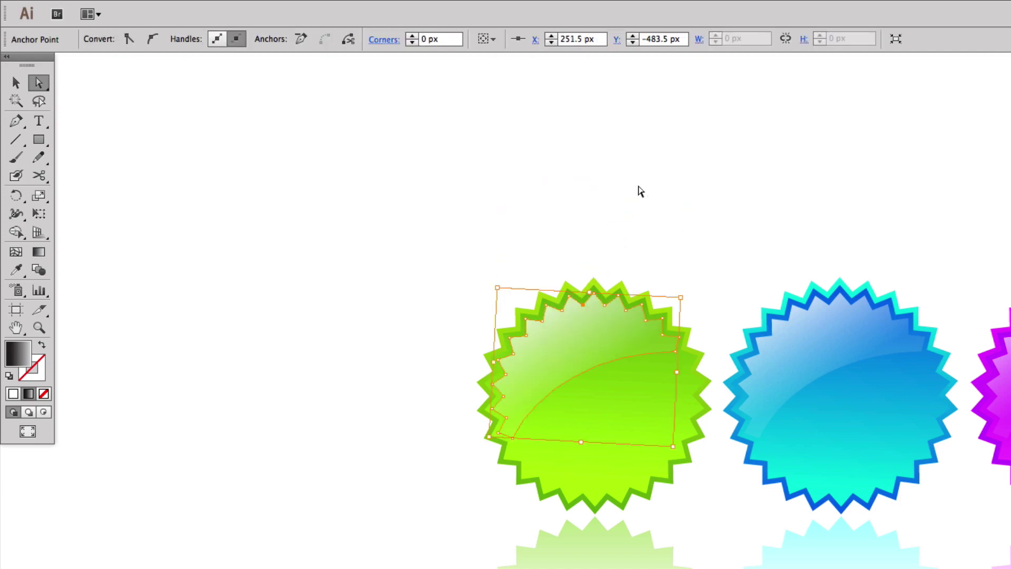
key("ctrl+z")
key("ctrl+z")
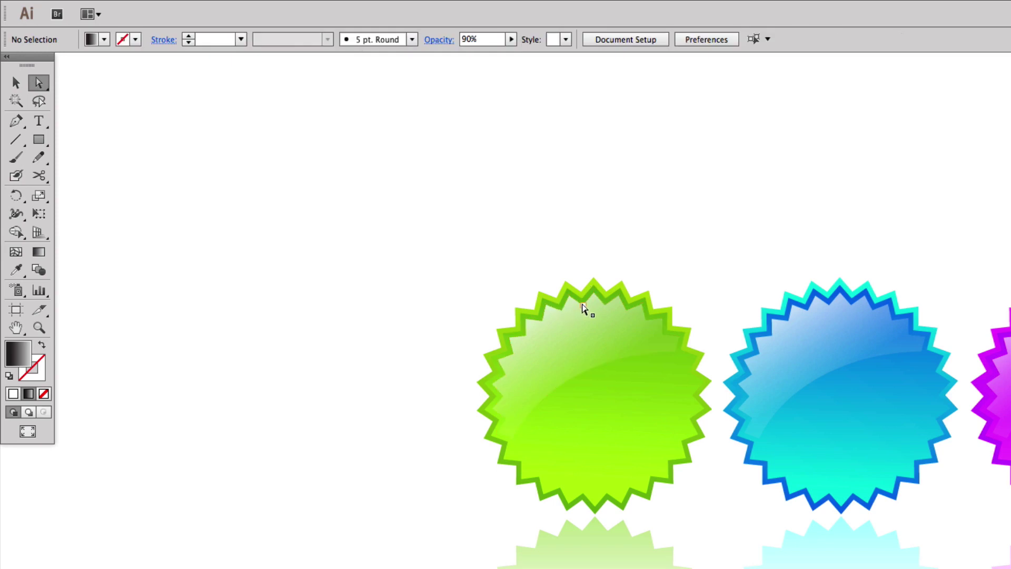
left_click(583, 305)
left_click(562, 310, "shift")
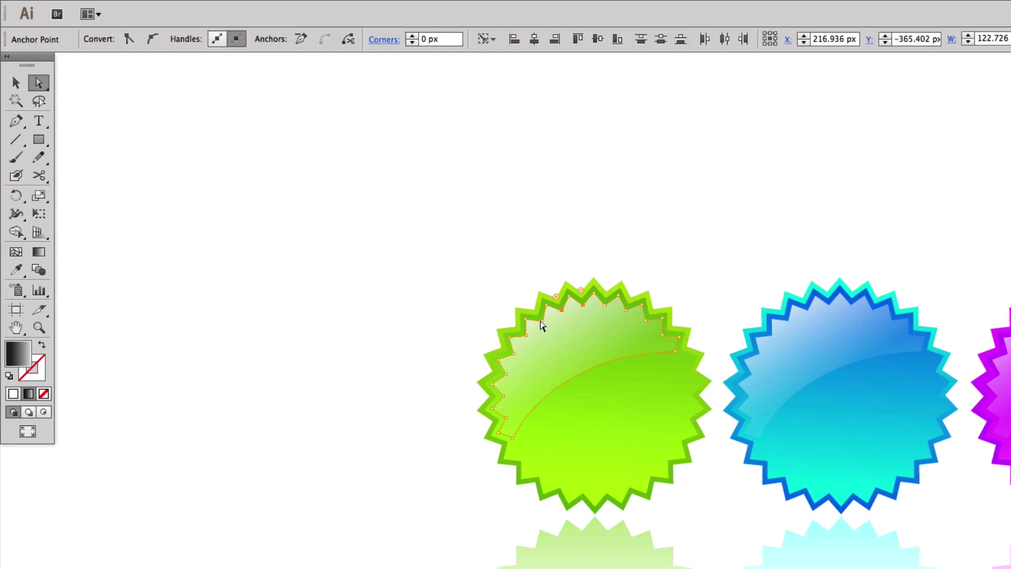
left_click_drag(527, 337, 399, 202)
key("ctrl+z")
left_click_drag(562, 314, 494, 151)
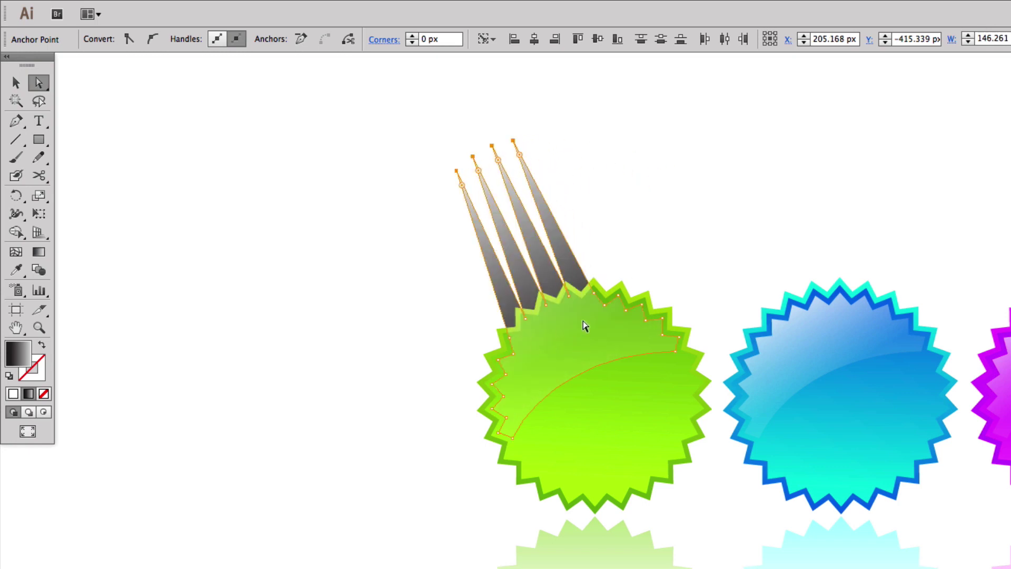
left_click(653, 193)
left_click_drag(569, 352, 559, 220)
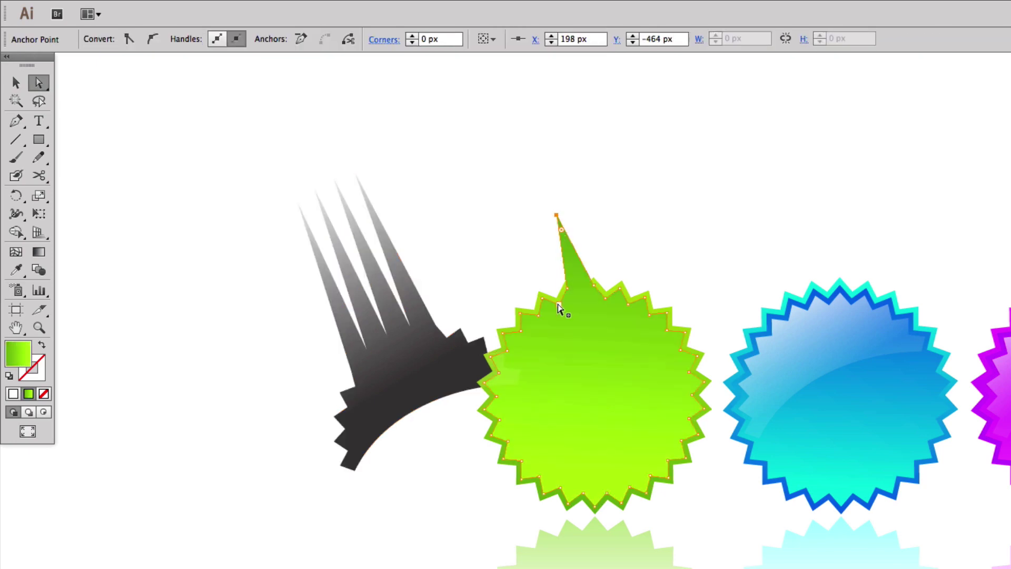
key("ctrl+z")
key("ctrl+z")
key("ctrl+z")
key("ctrl+z")
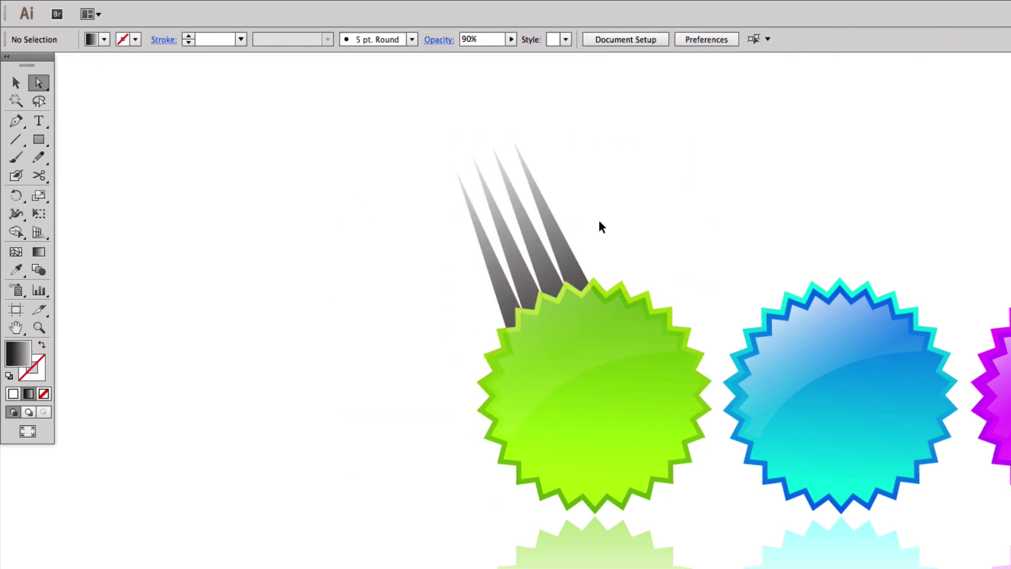
left_click(601, 228)
left_click_drag(501, 267, 575, 333)
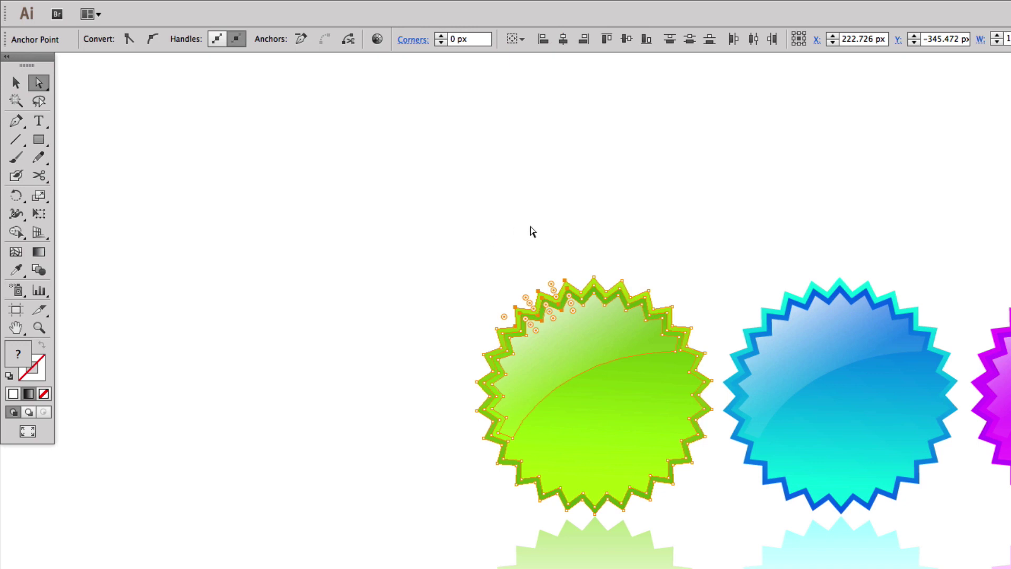
left_click(531, 231)
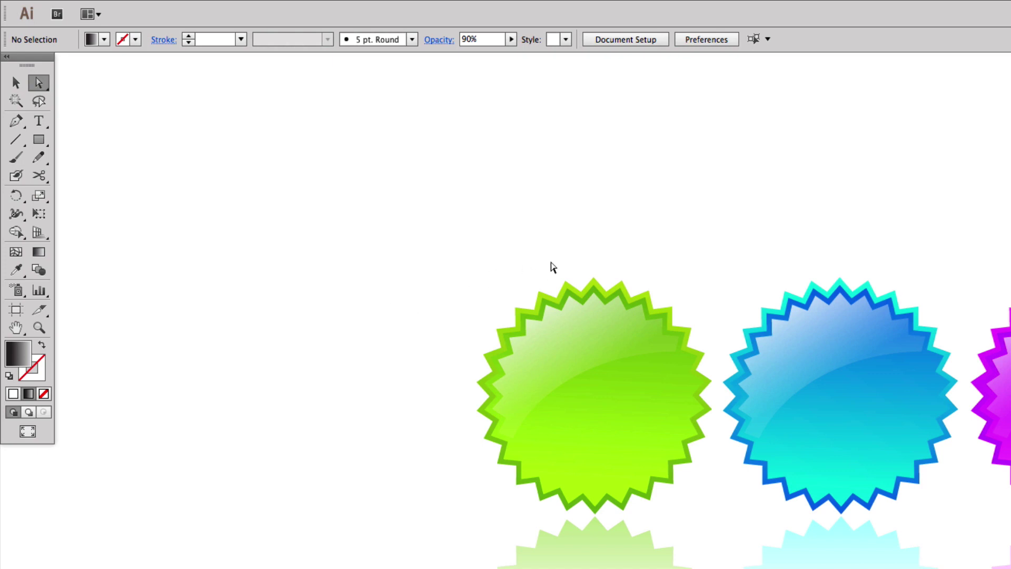
left_click_drag(521, 253, 589, 353)
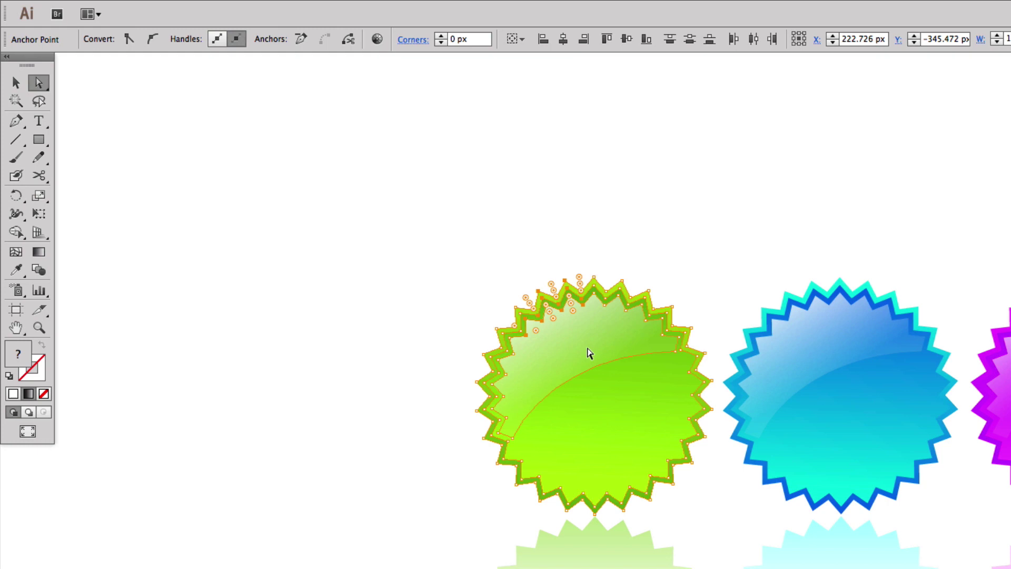
left_click(580, 291, "shift")
left_click(568, 289, "shift")
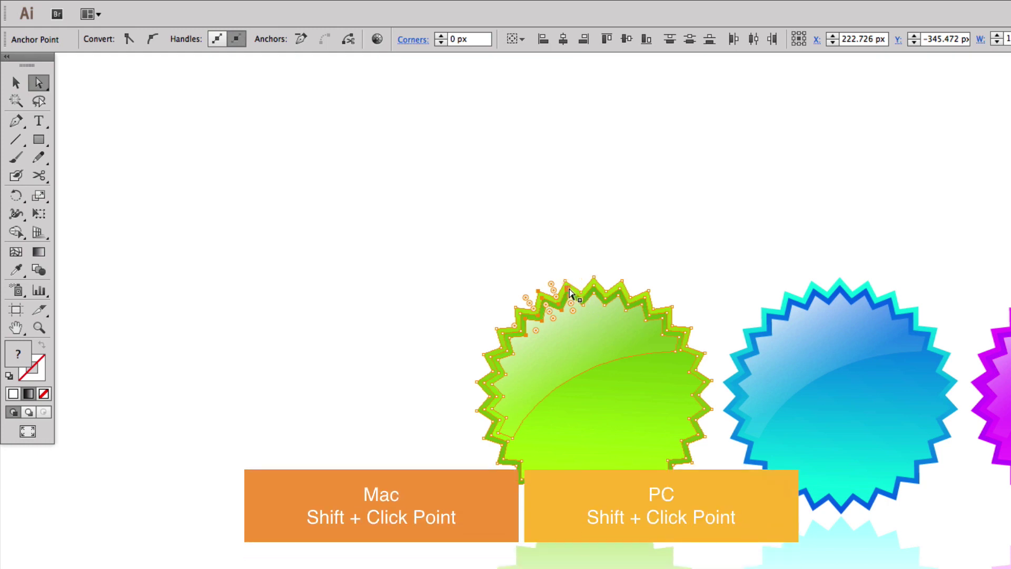
left_click_drag(571, 300, 406, 301)
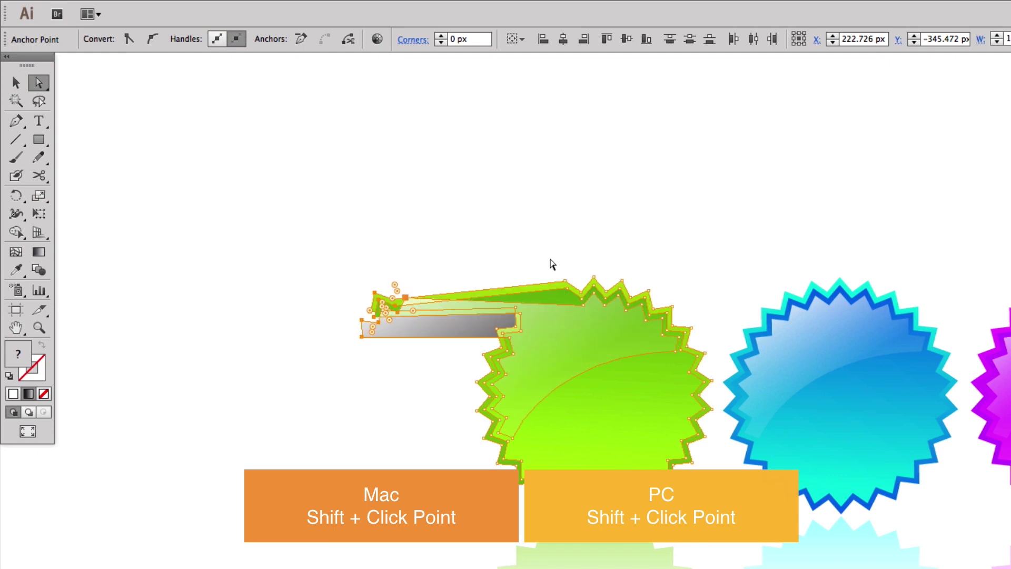
key("ctrl+z")
left_click(647, 235)
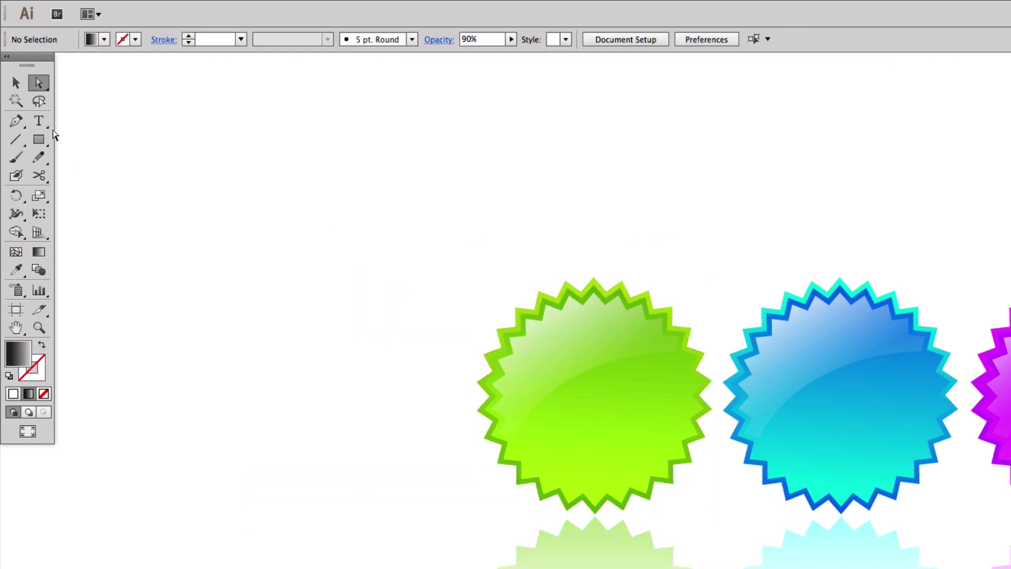
Choose the Lasso tool (Q) from the Tools panel for freeform anchor-point selection
left_click(43, 102)
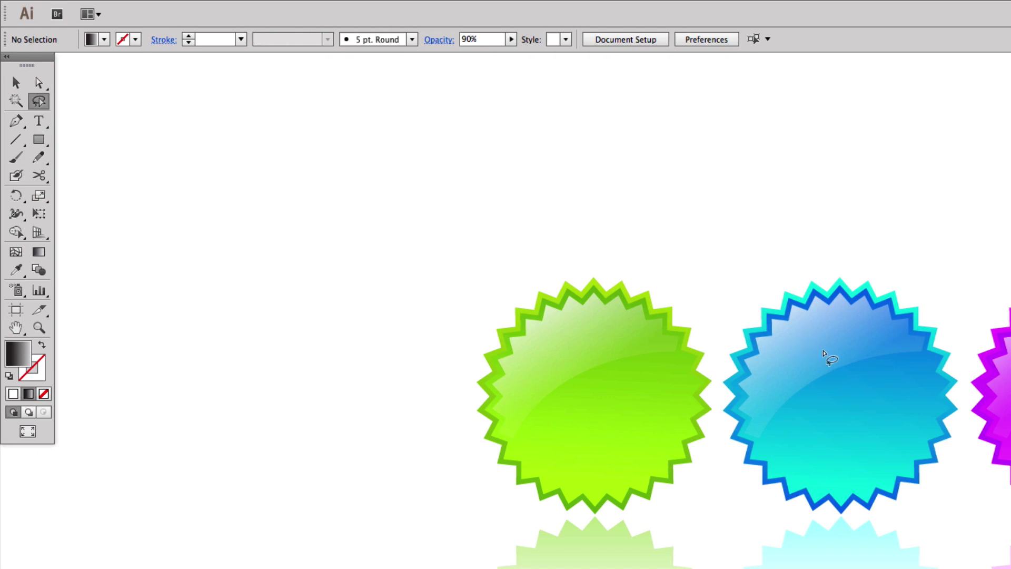